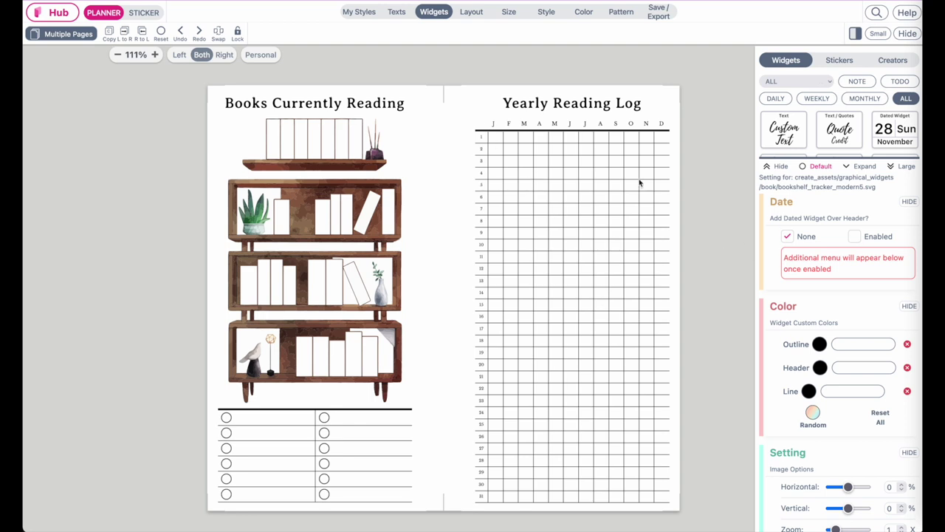
- Scroll the planner templates to reach the No Spend Challenge spread with armchair art
scroll(614, 411, up, 2)
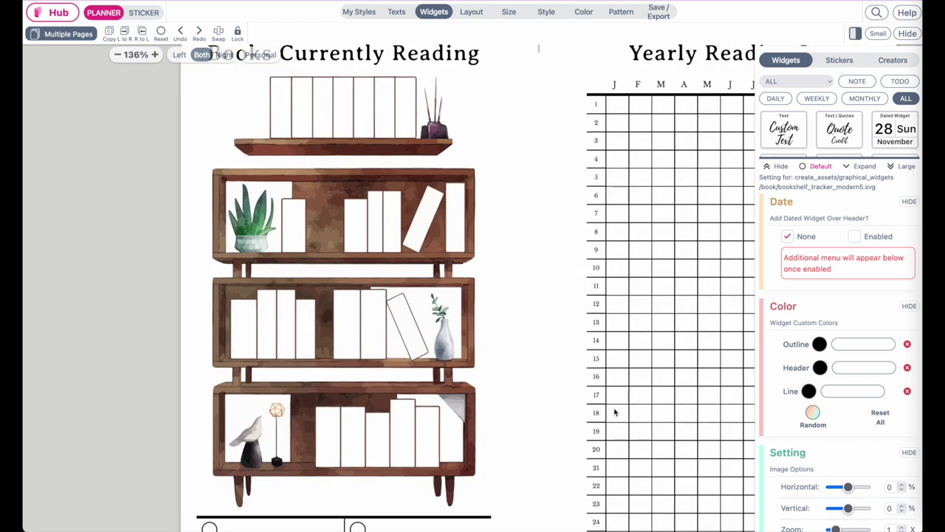
scroll(614, 411, up, 2)
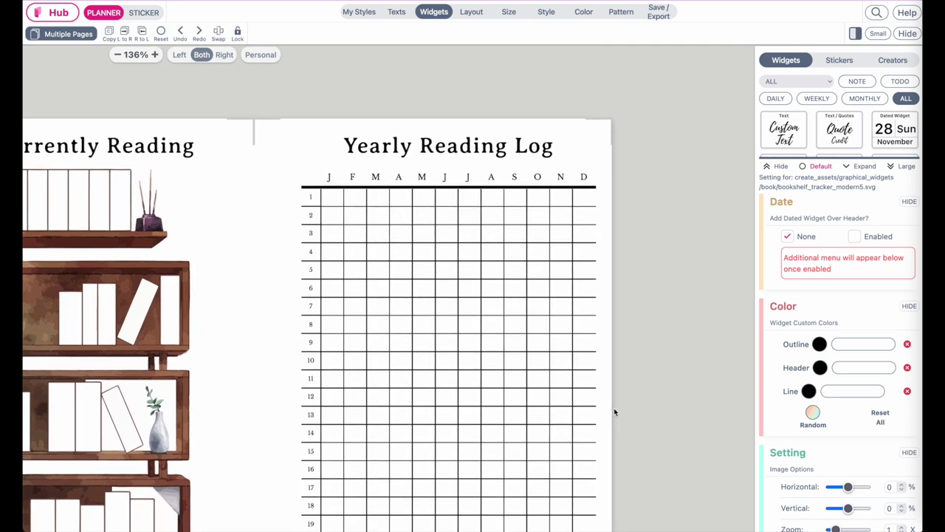
scroll(266, 335, down, 2)
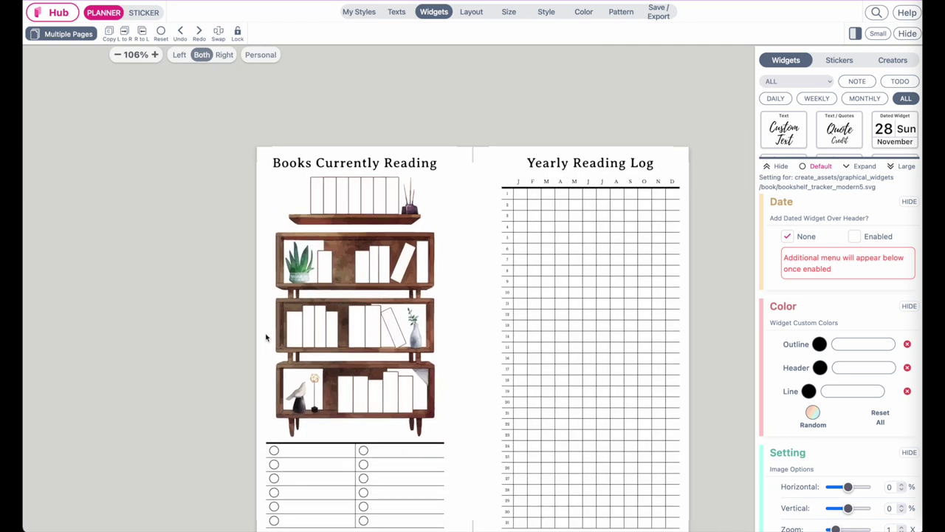
scroll(266, 338, up, 1)
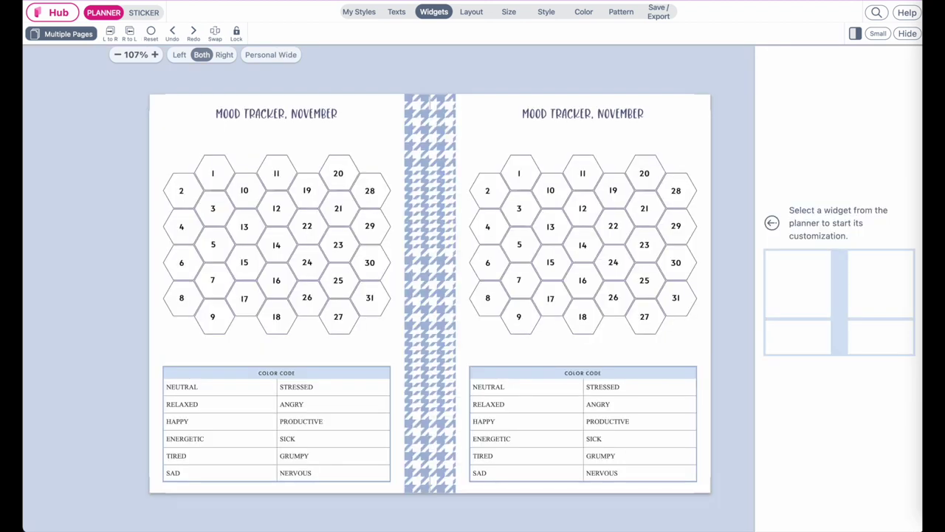
scroll(256, 313, up, 3)
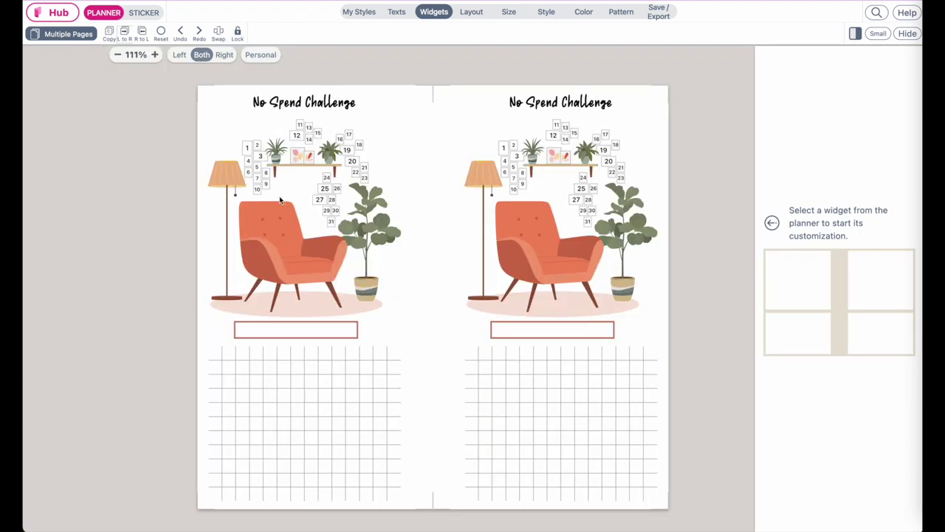
scroll(280, 201, up, 2)
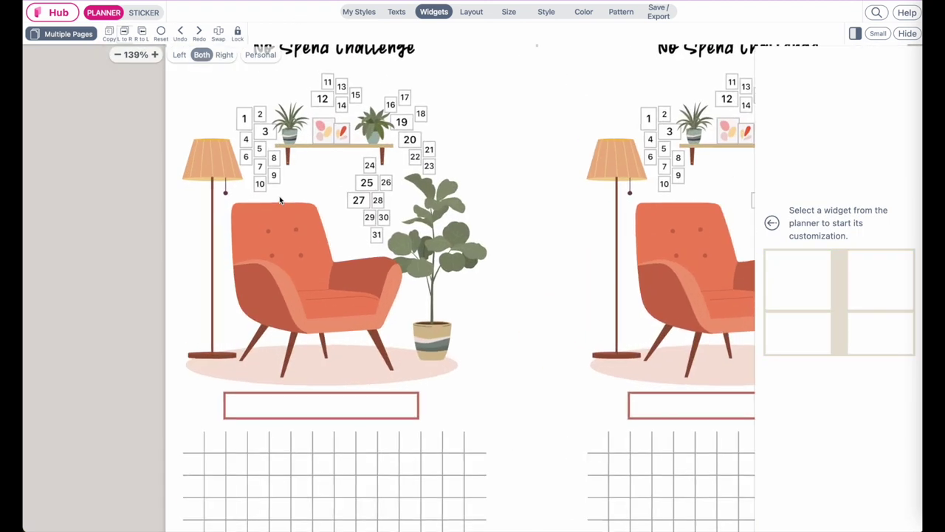
scroll(280, 200, up, 2)
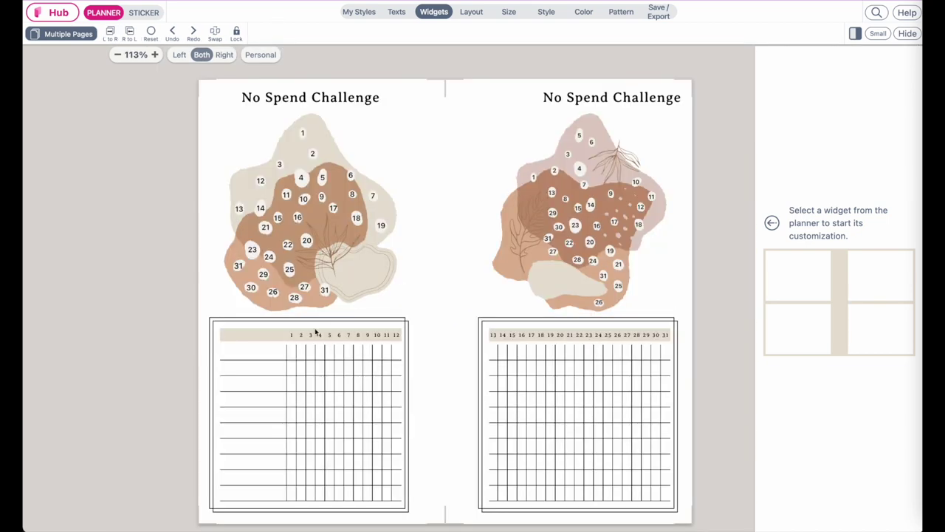
scroll(316, 333, up, 3)
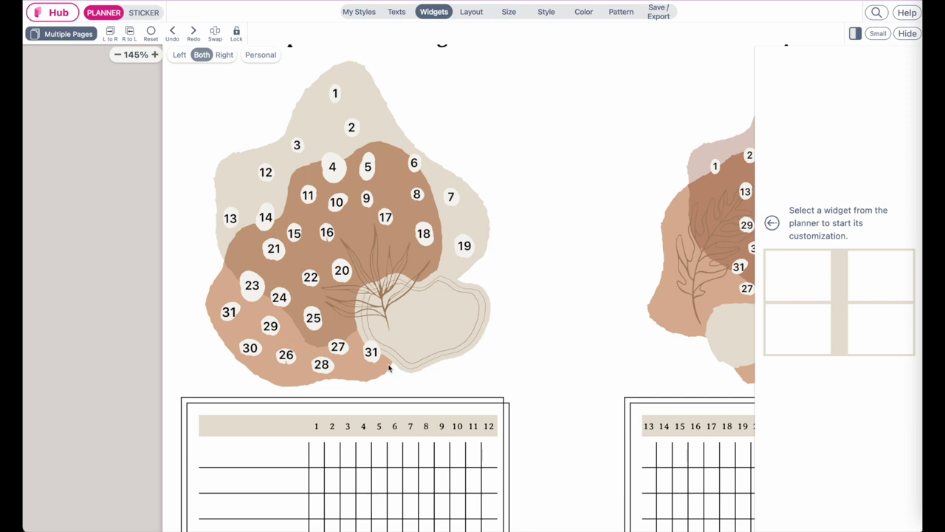
scroll(390, 369, down, 3)
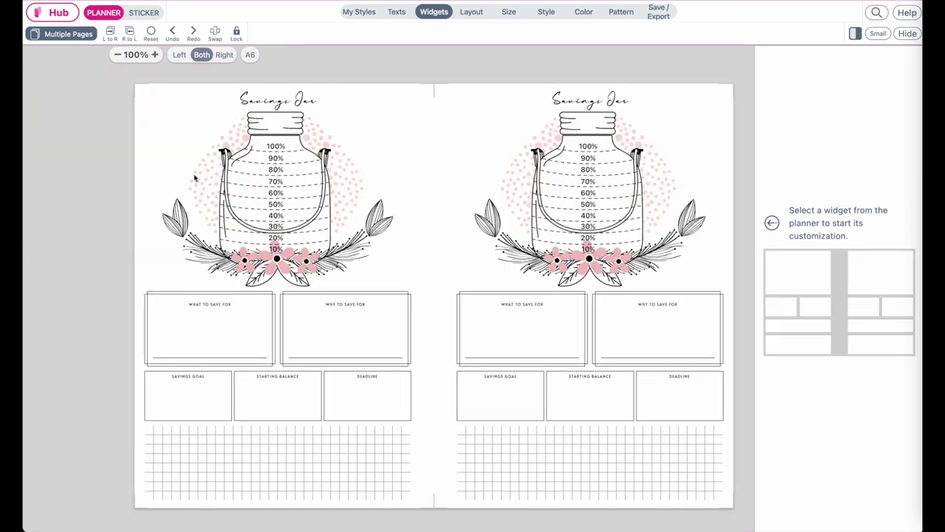
scroll(195, 178, up, 3)
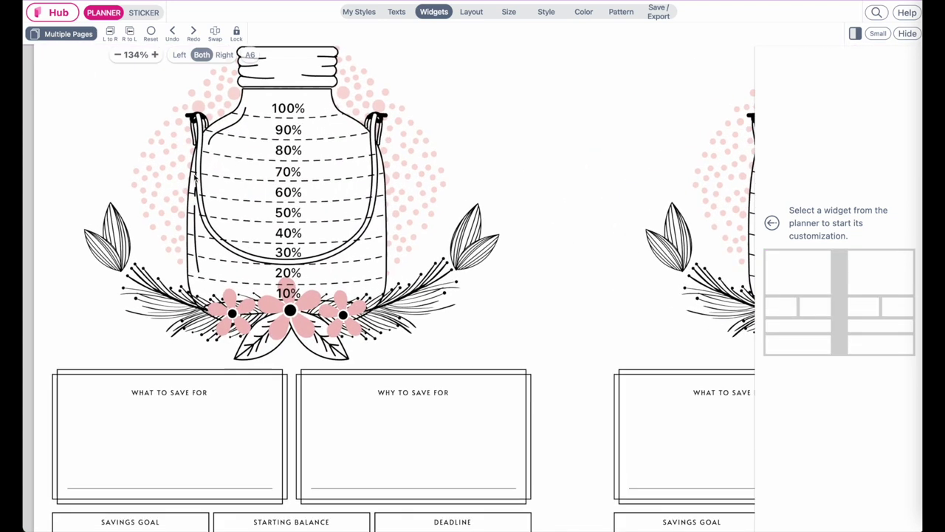
scroll(195, 178, down, 3)
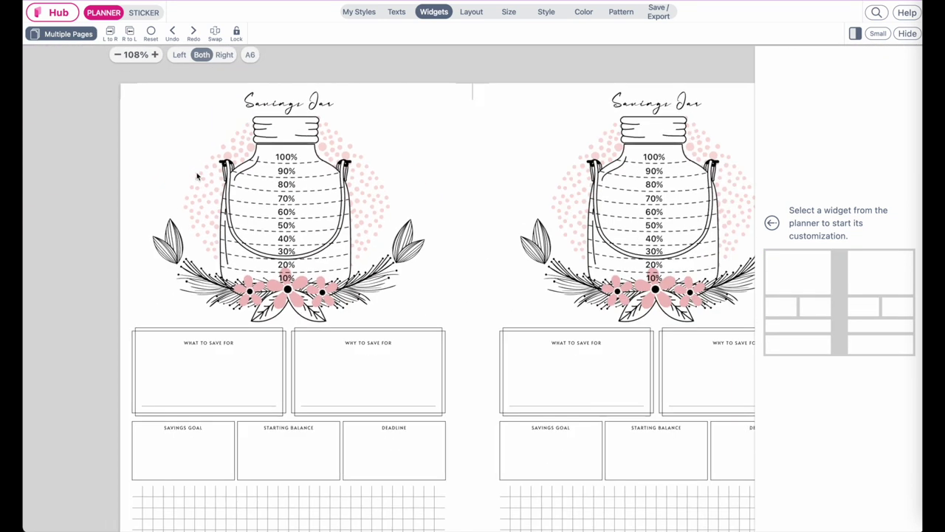
scroll(363, 65, up, 1)
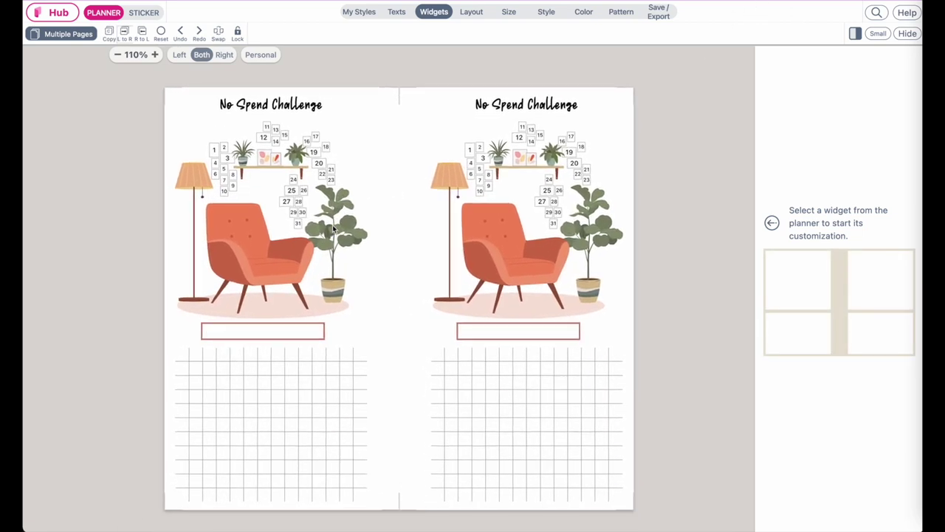
- Select the right-page day tracker and filter the Stickers library to the trackers category
click(266, 296)
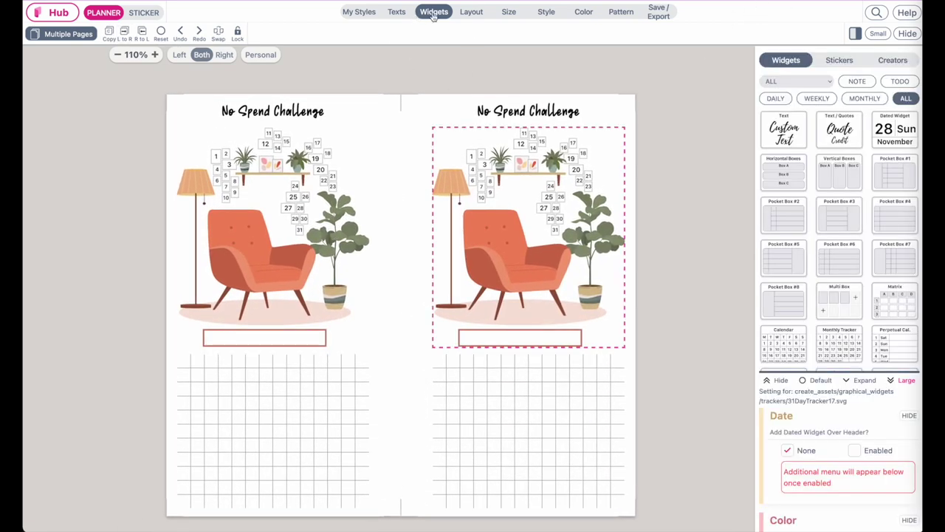
click(843, 65)
click(802, 83)
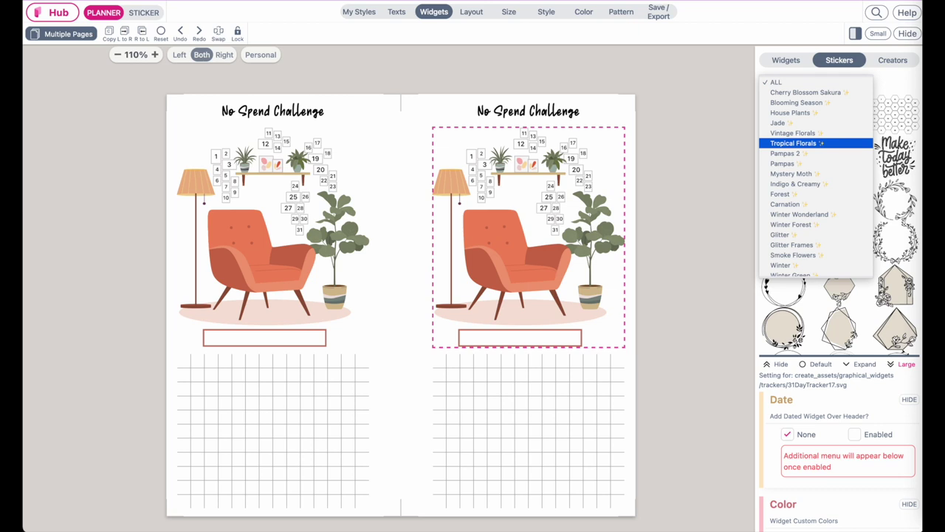
scroll(794, 271, down, 10)
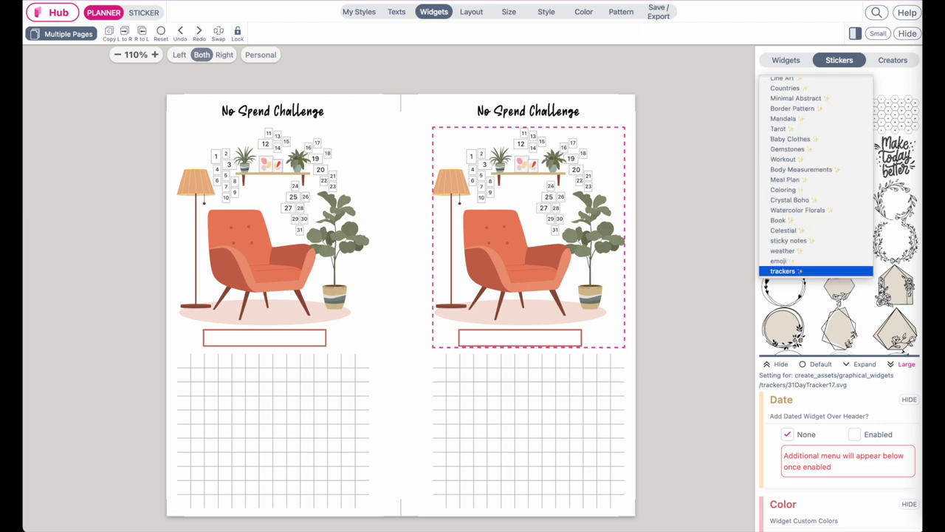
click(808, 272)
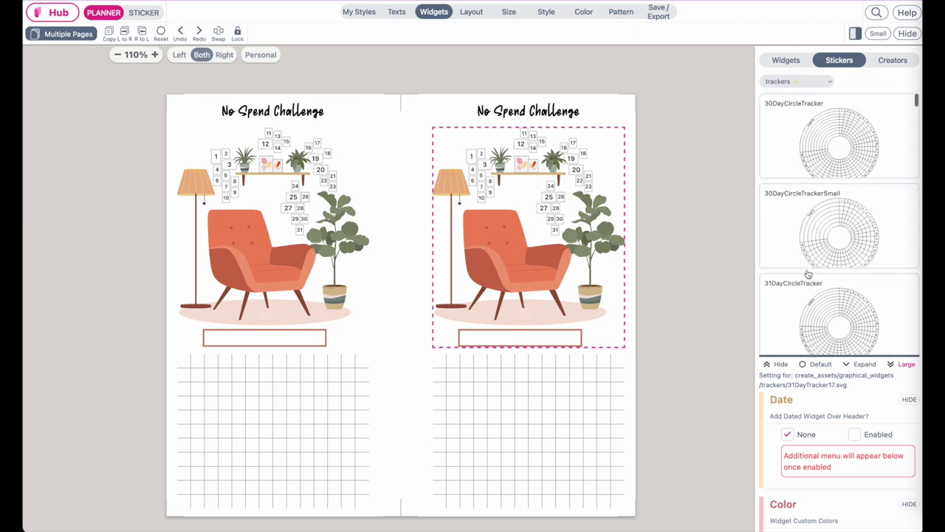
- Scroll through the tracker stickers: body outlines, FitBit, headache and Instagram
scroll(808, 273, down, 2)
scroll(808, 273, down, 5)
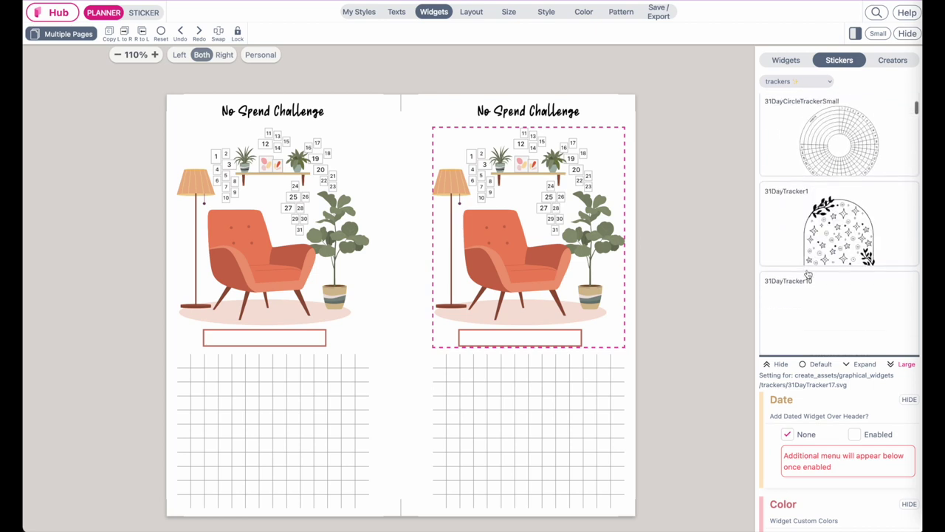
scroll(808, 273, down, 5)
scroll(808, 273, down, 5)
scroll(808, 273, down, 3)
scroll(808, 273, down, 3)
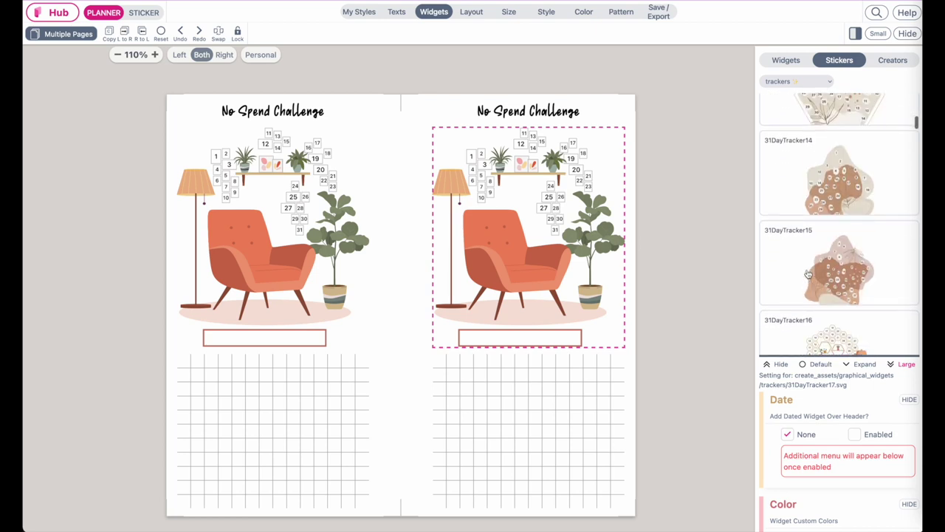
scroll(808, 273, down, 3)
scroll(808, 274, down, 3)
scroll(808, 273, down, 3)
scroll(808, 273, down, 3)
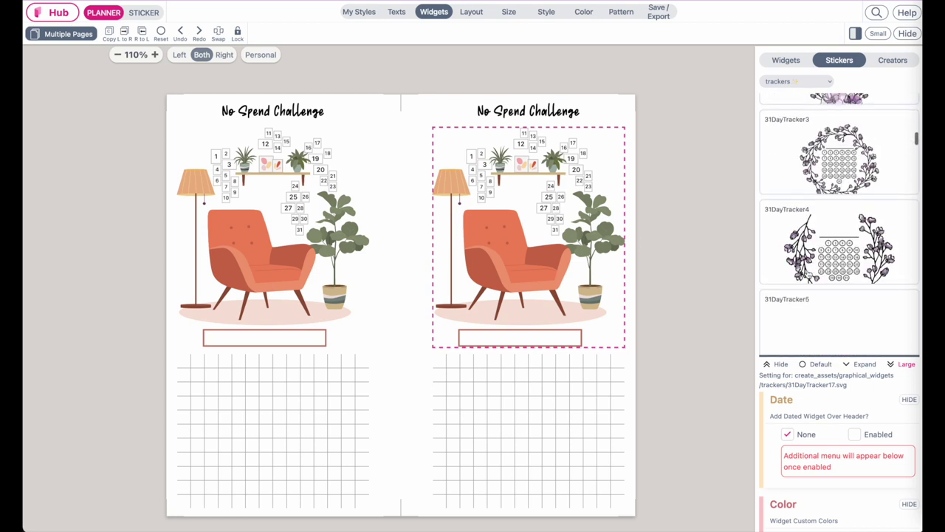
scroll(808, 274, down, 3)
scroll(808, 273, down, 3)
scroll(808, 273, down, 3)
scroll(808, 273, down, 3)
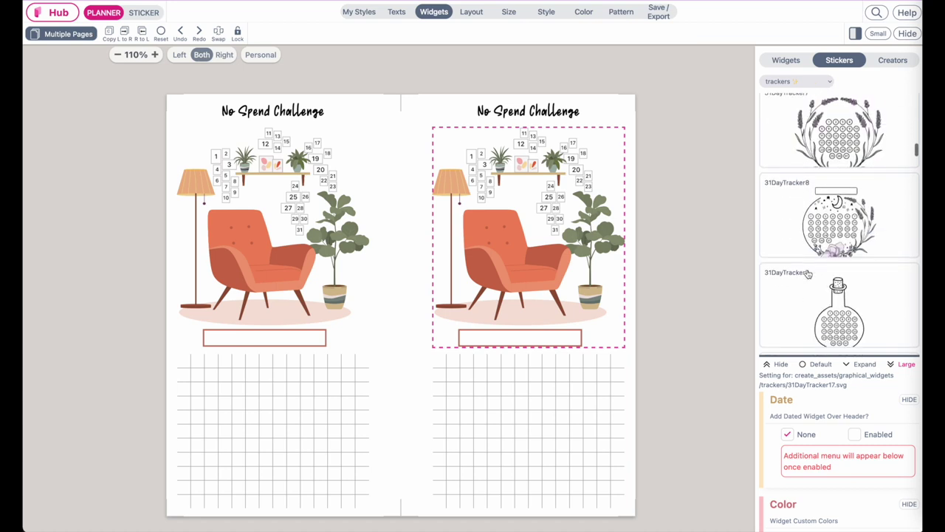
scroll(808, 273, down, 3)
scroll(808, 273, down, 3)
scroll(809, 274, down, 3)
scroll(809, 274, down, 3)
scroll(808, 274, down, 3)
scroll(809, 274, down, 3)
scroll(809, 274, down, 2)
scroll(809, 274, down, 2)
scroll(809, 275, down, 2)
scroll(808, 274, down, 2)
scroll(808, 274, down, 2)
scroll(808, 274, down, 2)
scroll(808, 274, down, 2)
scroll(808, 274, down, 2)
scroll(808, 274, down, 2)
scroll(808, 274, down, 2)
scroll(808, 274, down, 2)
scroll(808, 274, down, 2)
scroll(808, 274, down, 2)
scroll(808, 274, down, 2)
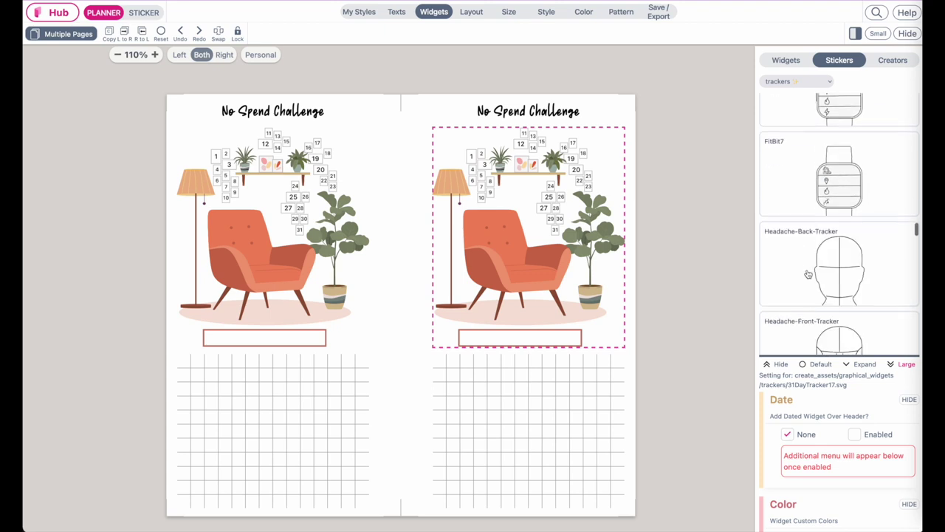
scroll(809, 274, up, 3)
scroll(808, 274, up, 3)
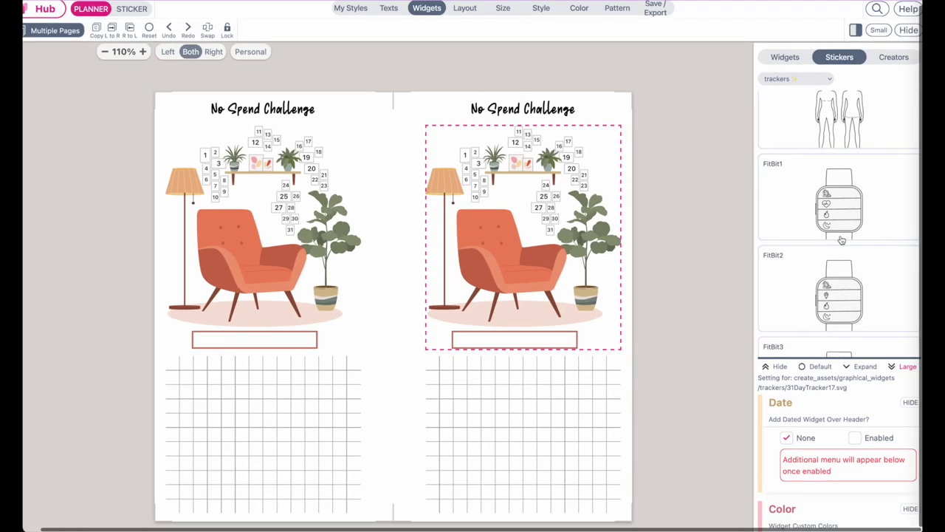
scroll(841, 240, down, 3)
scroll(841, 240, down, 4)
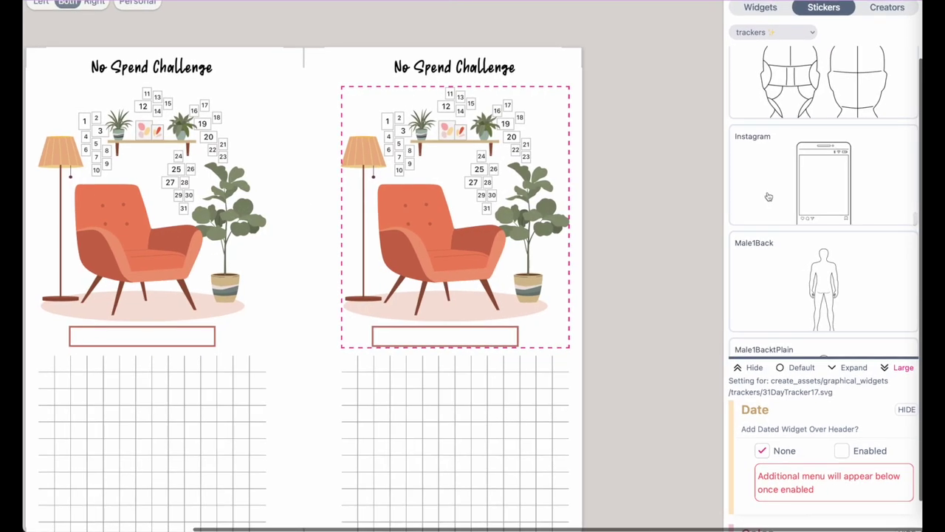
- Try the Instagram phone frame, MoonCycleTracker and Month And Days wheel on the right page
click(835, 179)
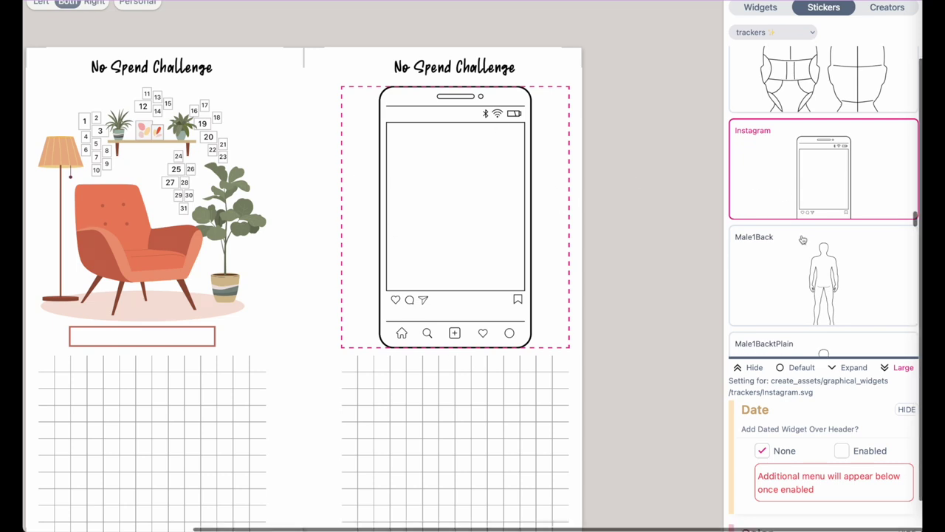
scroll(804, 240, down, 1)
scroll(803, 240, down, 8)
scroll(804, 240, down, 3)
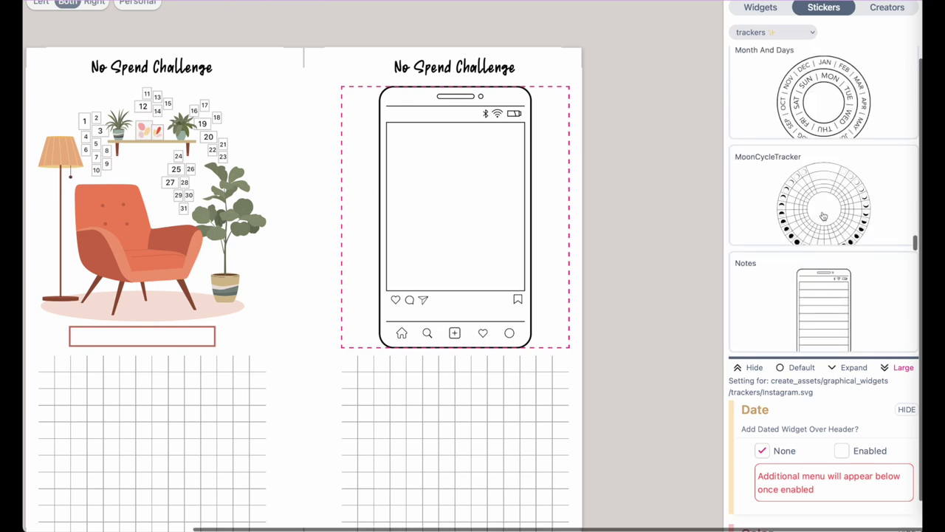
click(824, 217)
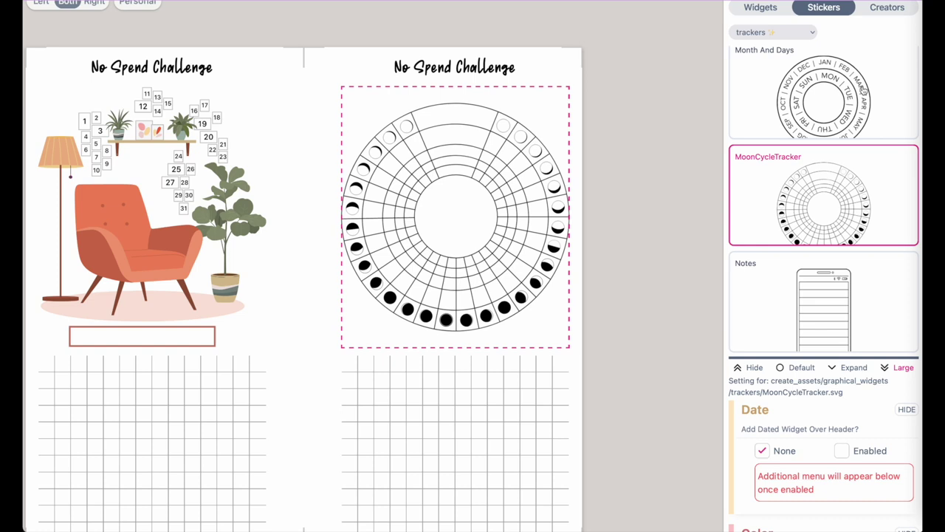
click(810, 122)
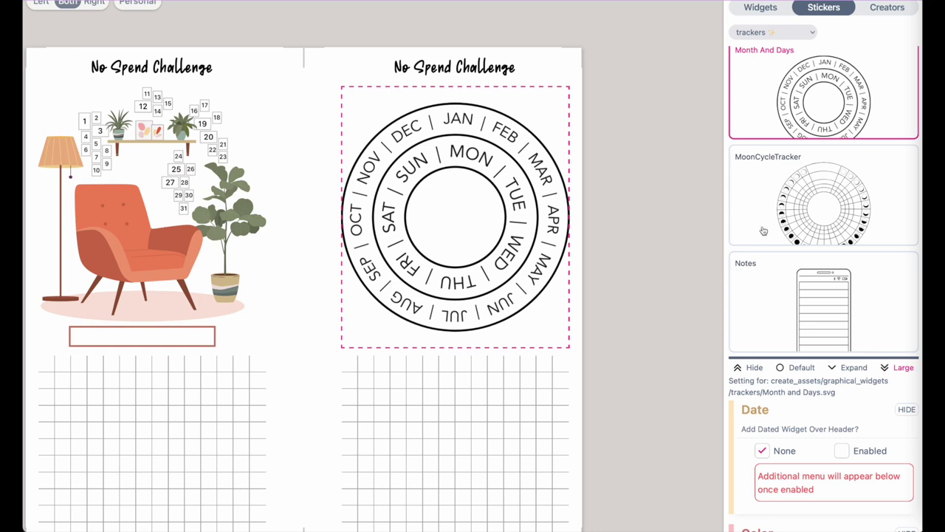
scroll(789, 273, down, 5)
scroll(789, 272, down, 10)
scroll(790, 272, down, 5)
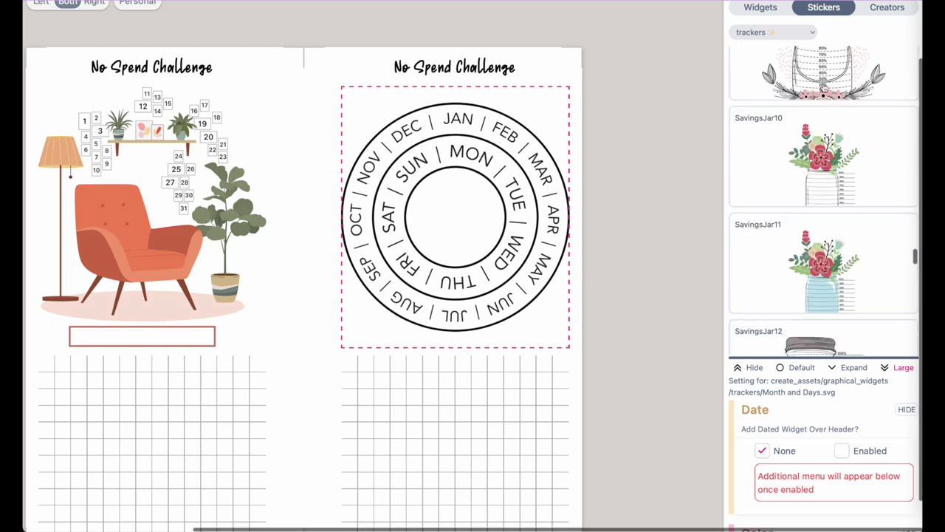
- Try SavingsJar10–12 and other savings jars, the 28- and 30-day grids, and the Weather Tracker
click(825, 88)
click(822, 161)
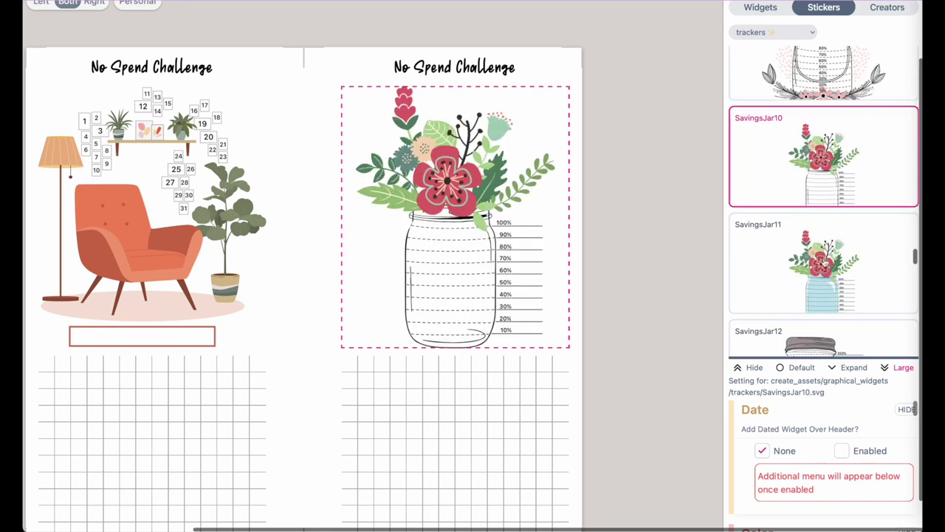
click(834, 298)
click(828, 257)
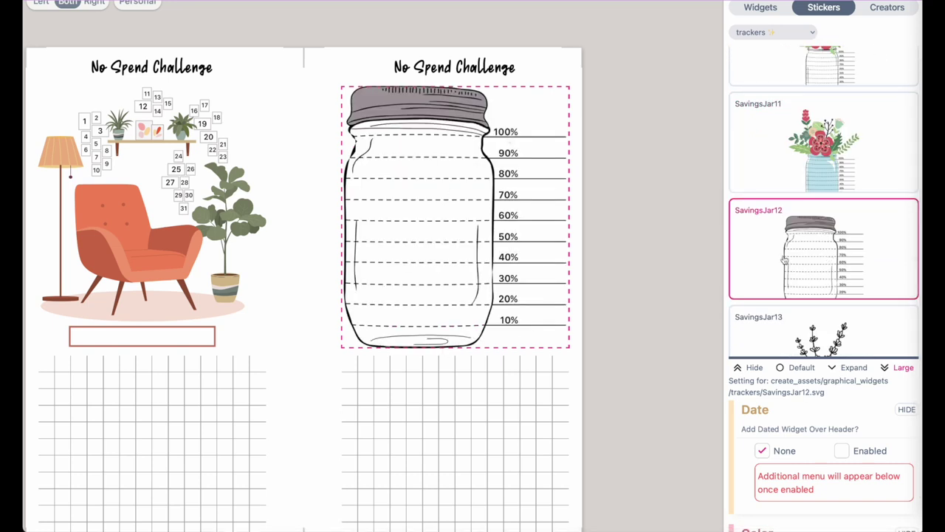
scroll(861, 280, down, 2)
click(864, 273)
click(855, 246)
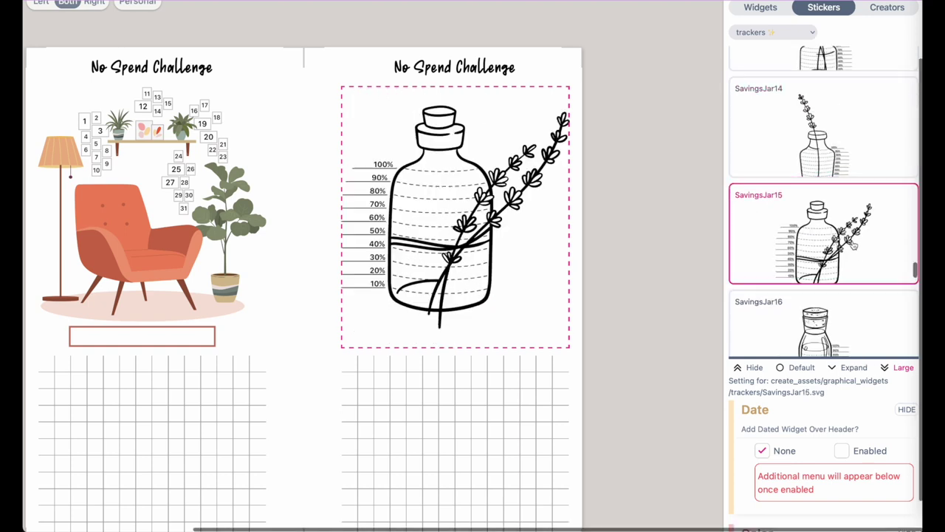
click(840, 233)
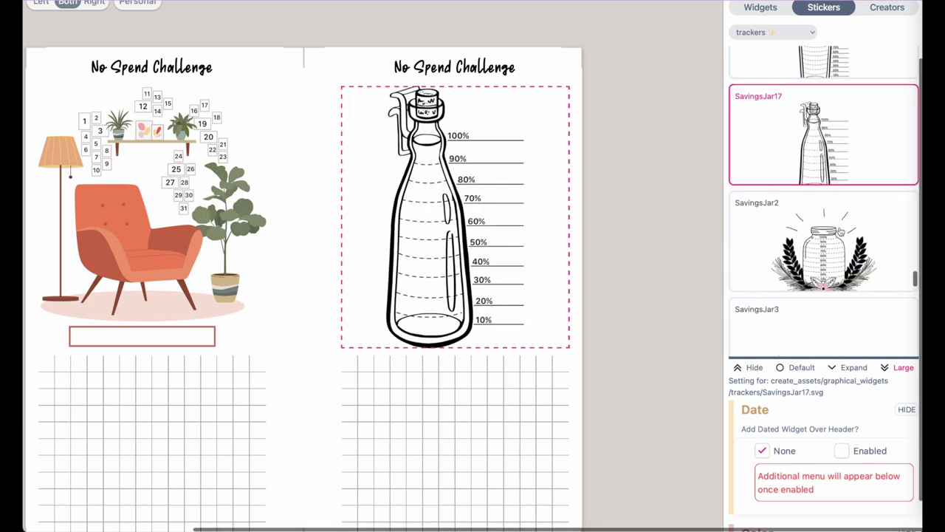
click(839, 233)
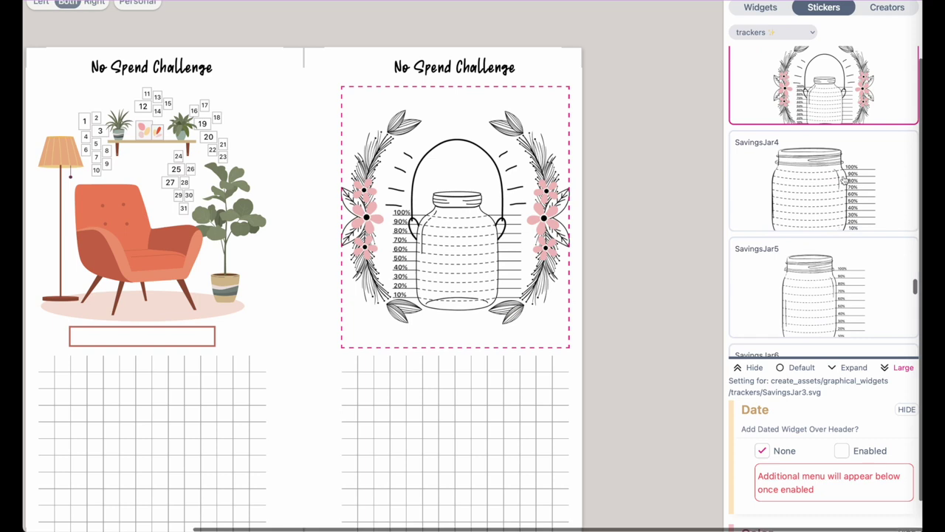
click(840, 233)
click(805, 314)
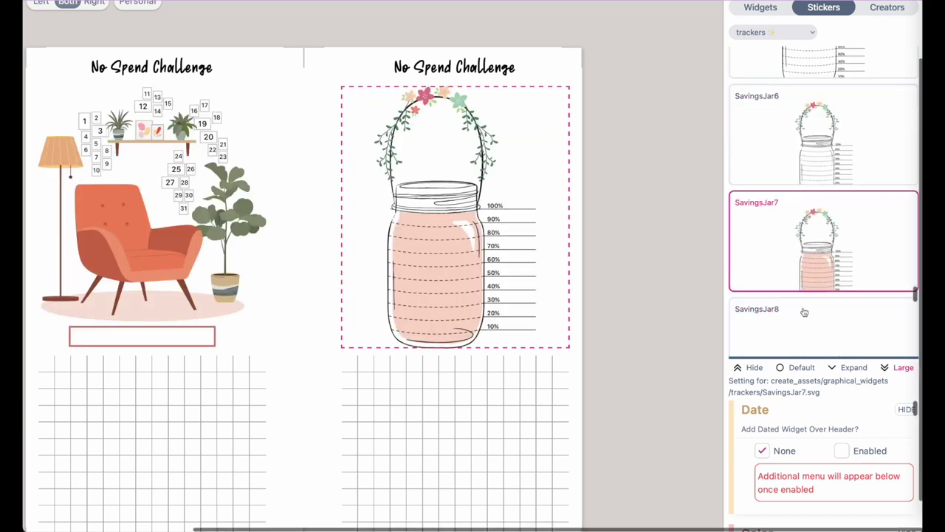
click(824, 262)
click(828, 157)
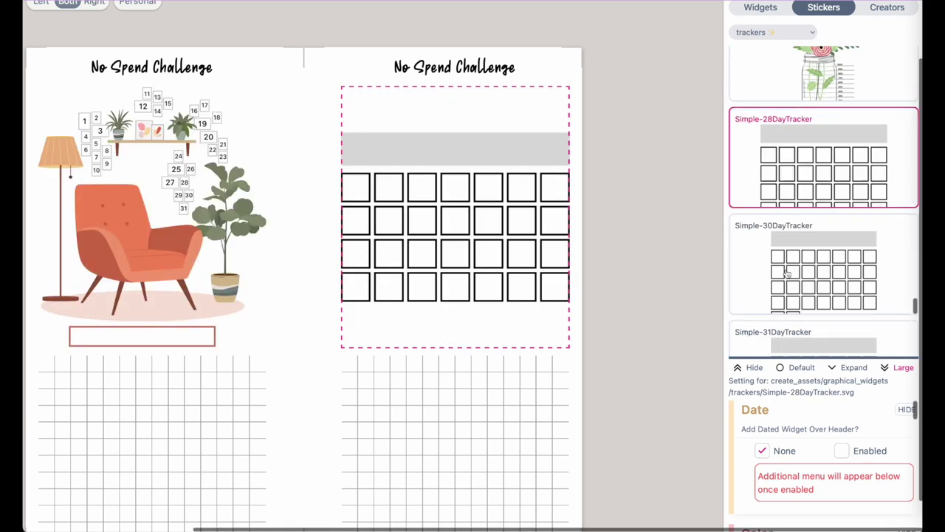
click(804, 288)
scroll(804, 288, down, 3)
click(804, 288)
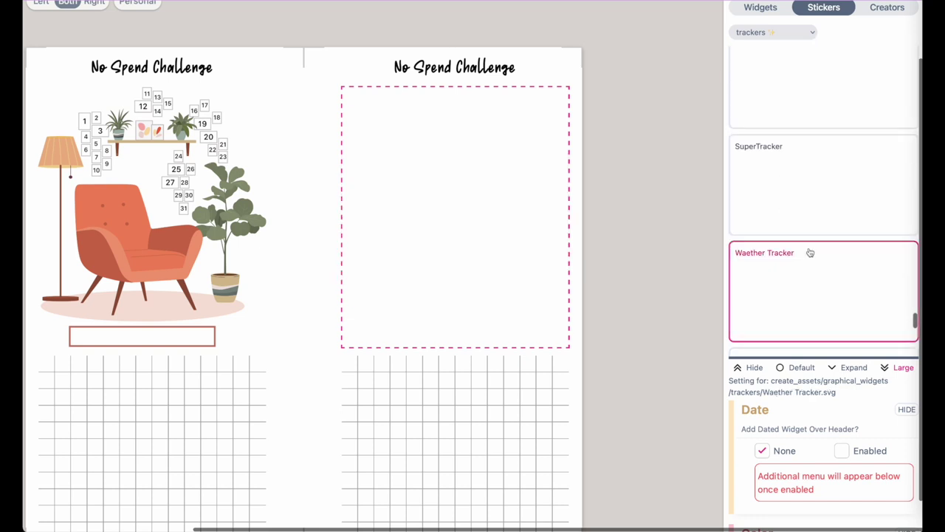
- Try SuperTracker, audiobook and Youtube stickers, settling on a Chapters/Finished/star-rating book tracker
click(820, 170)
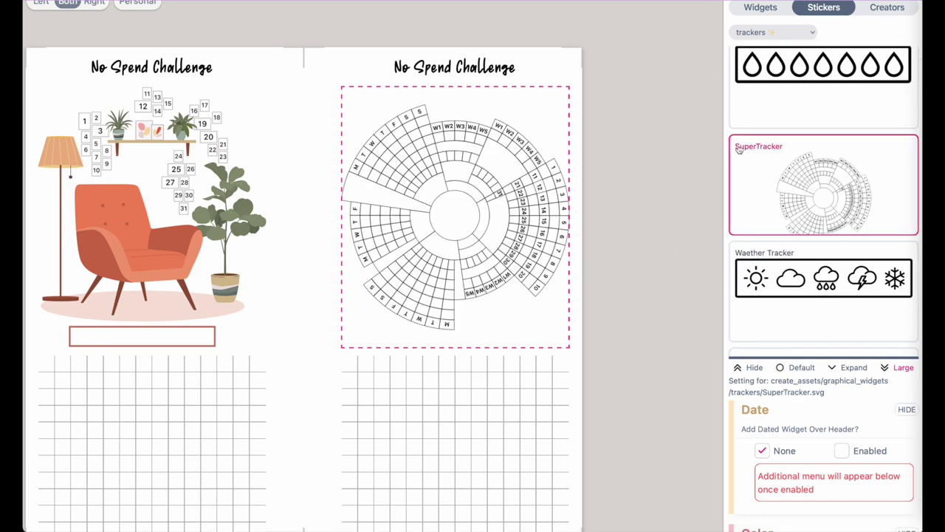
scroll(876, 230, down, 5)
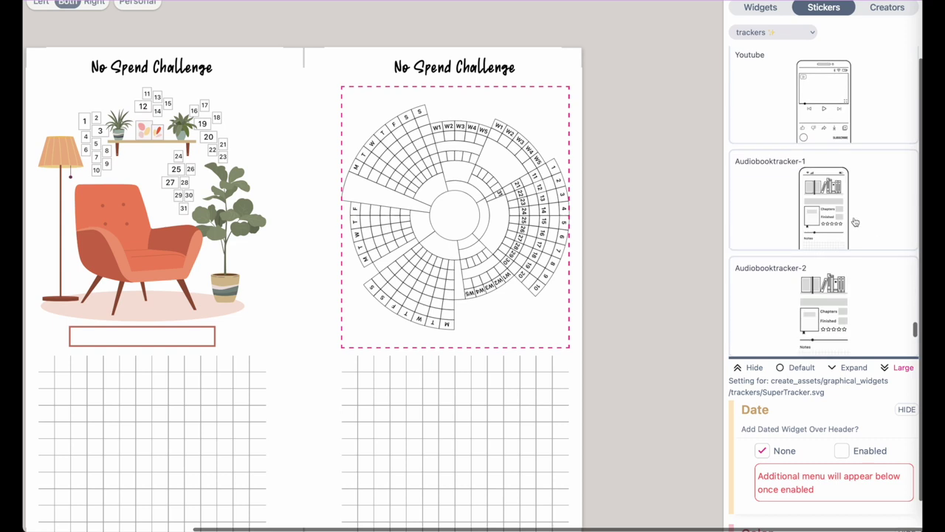
click(855, 221)
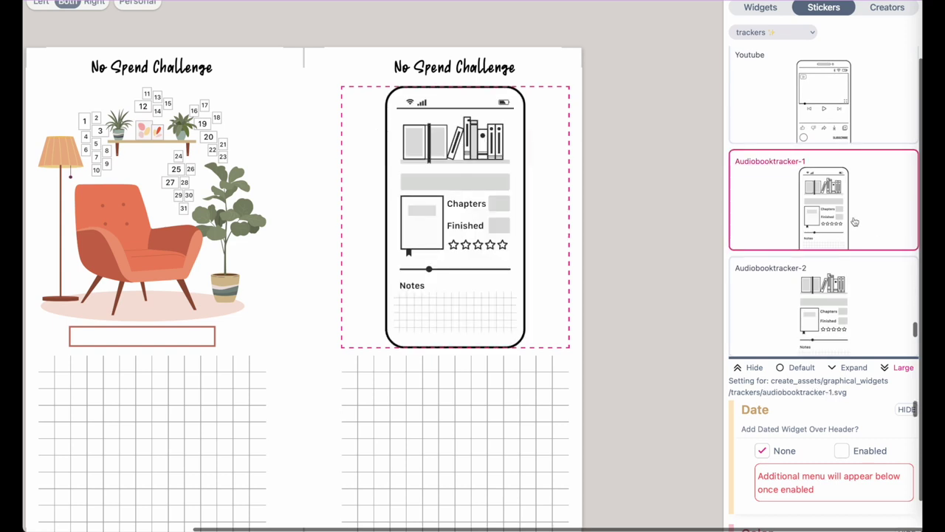
click(830, 124)
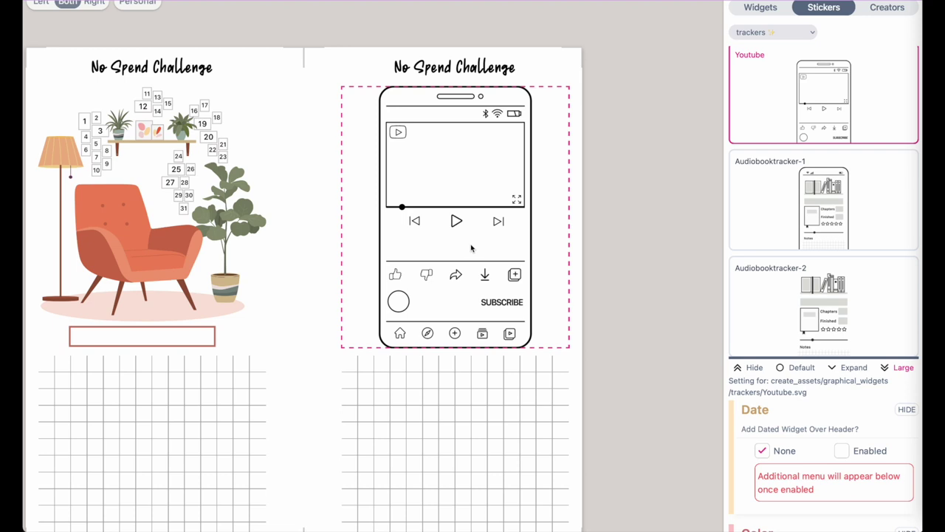
scroll(786, 228, down, 2)
click(813, 162)
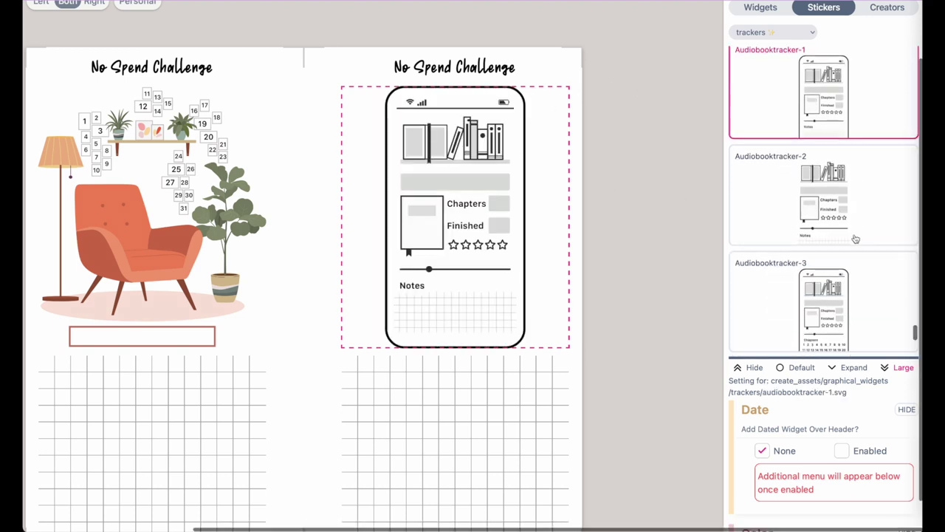
scroll(854, 239, down, 5)
click(848, 147)
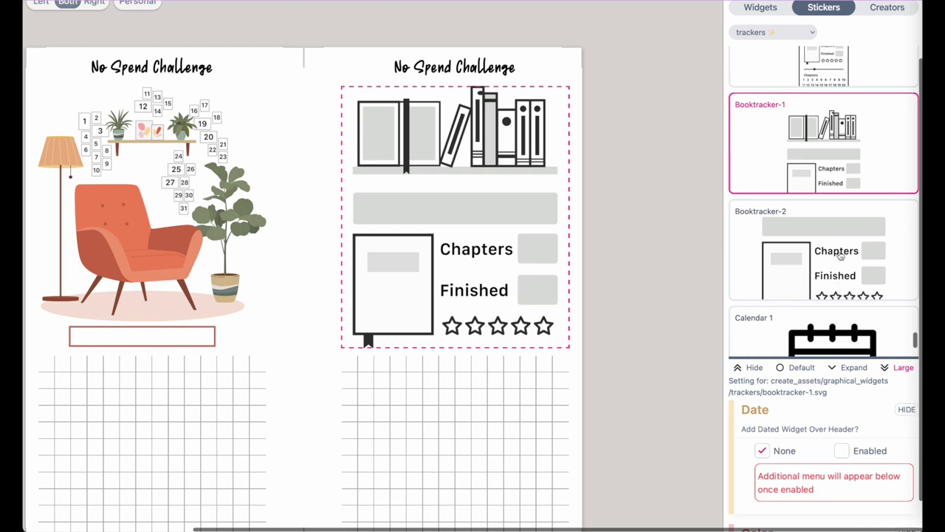
click(840, 255)
- Scroll up to the 31DayTracker stickers and try 31DayTracker4 and 31DayTracker5
scroll(840, 255, down, 2)
scroll(872, 181, down, 5)
scroll(872, 182, down, 3)
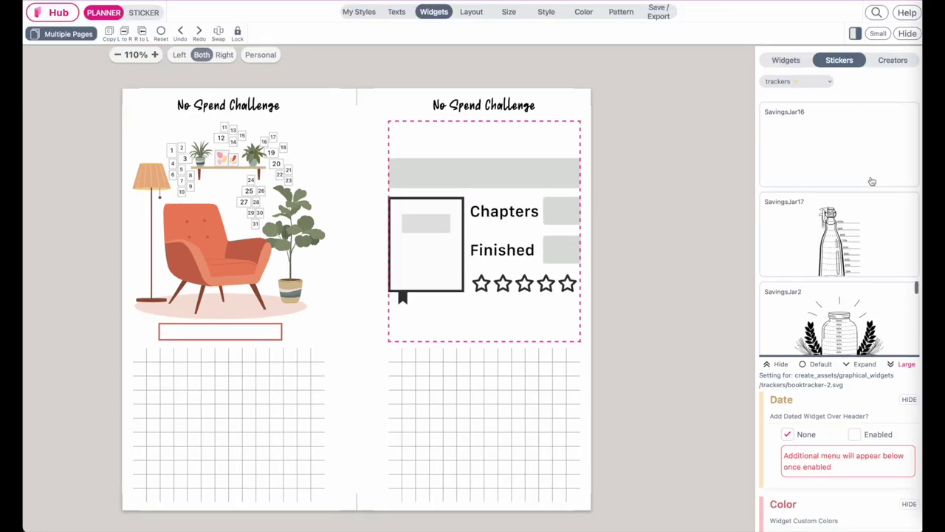
scroll(871, 182, up, 3)
scroll(871, 181, up, 3)
scroll(871, 181, up, 3)
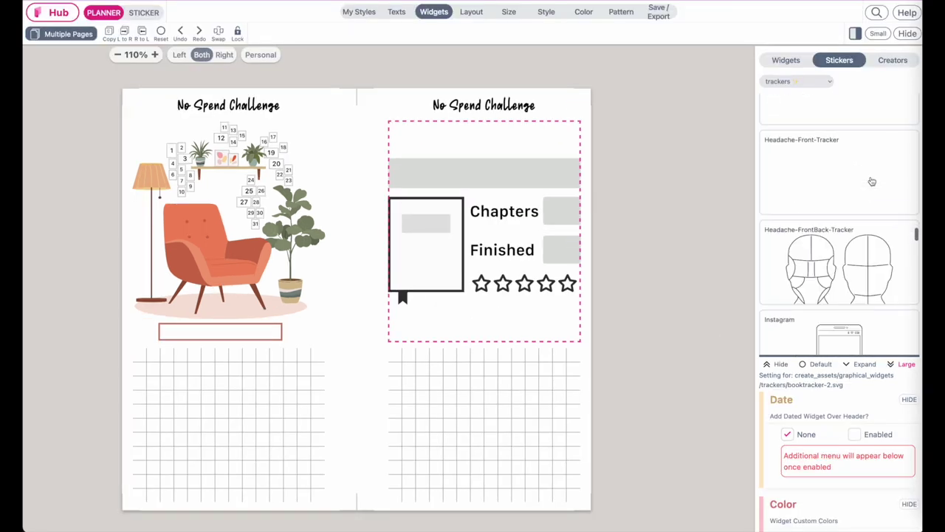
scroll(871, 182, up, 3)
scroll(872, 181, up, 3)
scroll(872, 182, up, 3)
scroll(871, 182, up, 3)
scroll(872, 182, up, 3)
scroll(872, 181, up, 3)
scroll(872, 182, up, 2)
scroll(871, 181, up, 2)
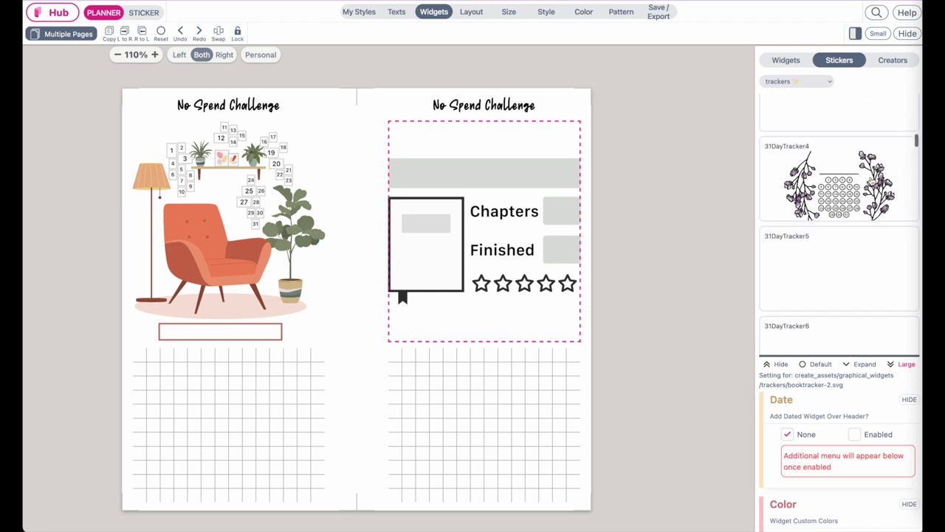
click(871, 181)
click(819, 270)
- Try 31DayTracker2, 18 and 17, settling on the beige 31DayTracker15
scroll(818, 270, up, 3)
click(827, 259)
click(835, 192)
scroll(835, 188, up, 1)
click(833, 180)
scroll(833, 181, up, 1)
click(833, 180)
click(832, 125)
scroll(831, 124, up, 1)
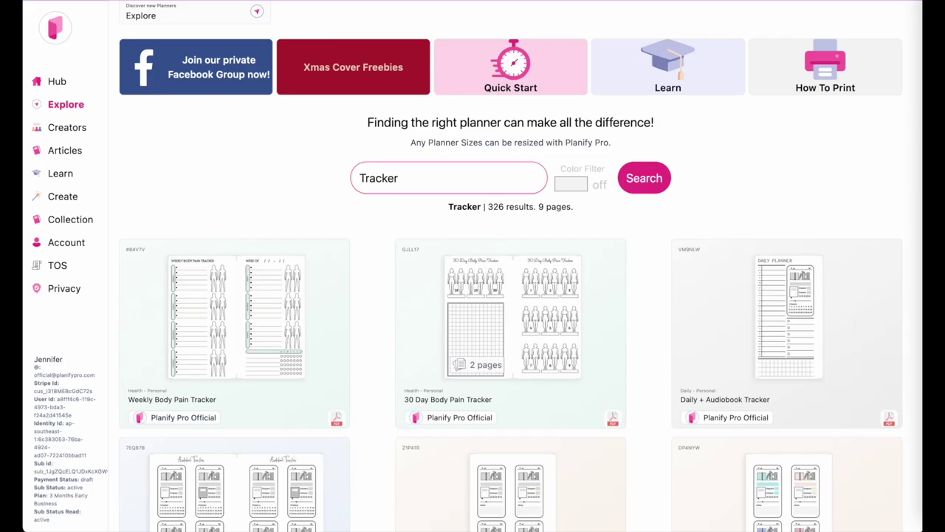
- Select the Tracker search text and scroll the Explore results toward the Valentine Collection Mood Tracker
drag(418, 181, 310, 181)
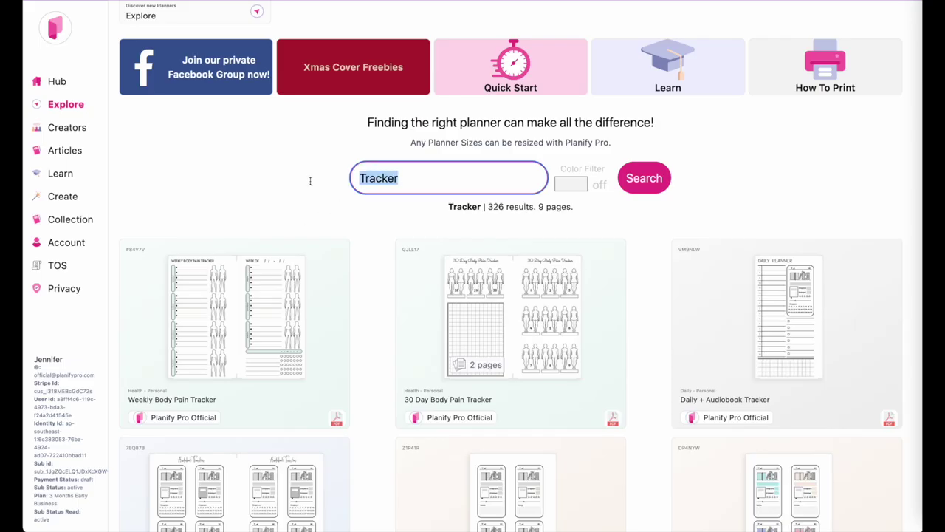
click(310, 183)
scroll(386, 317, down, 3)
scroll(386, 317, down, 2)
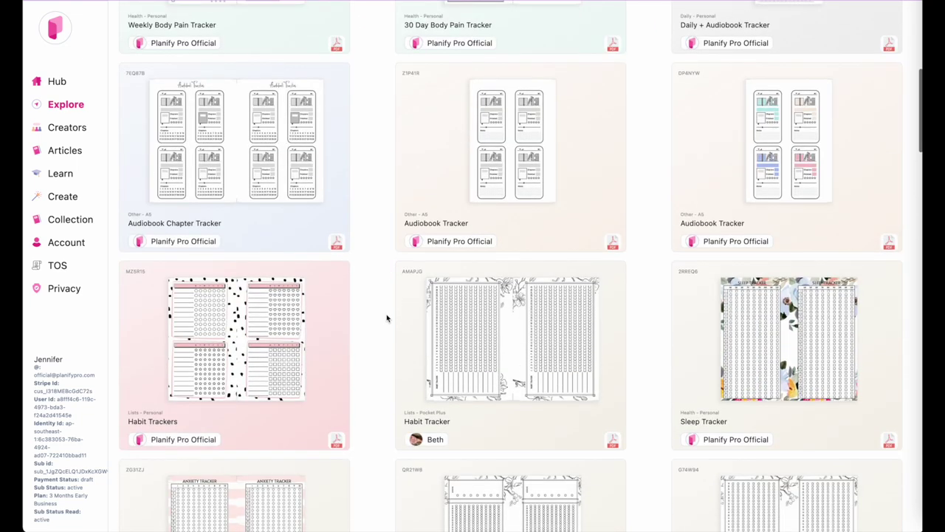
scroll(387, 317, down, 3)
scroll(386, 317, down, 1)
scroll(387, 318, down, 3)
scroll(386, 318, down, 1)
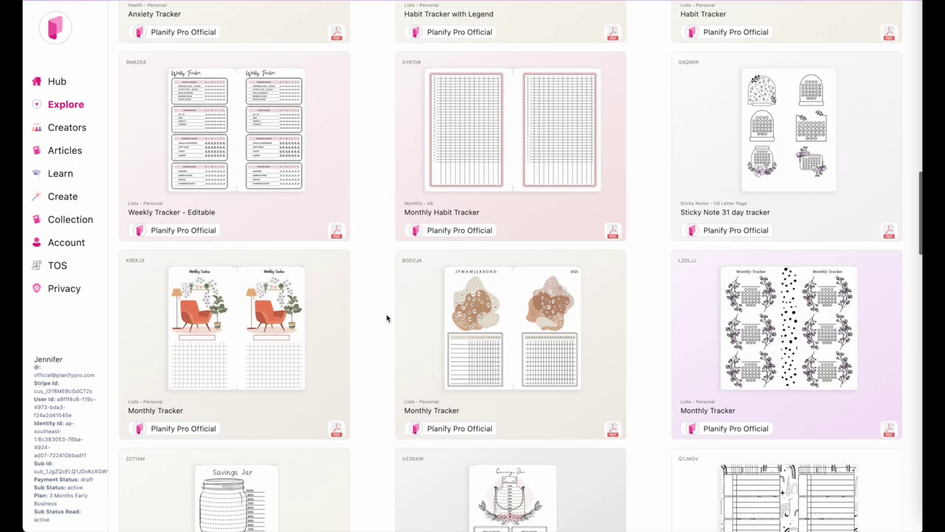
scroll(386, 317, down, 3)
scroll(386, 318, down, 2)
scroll(386, 317, down, 1)
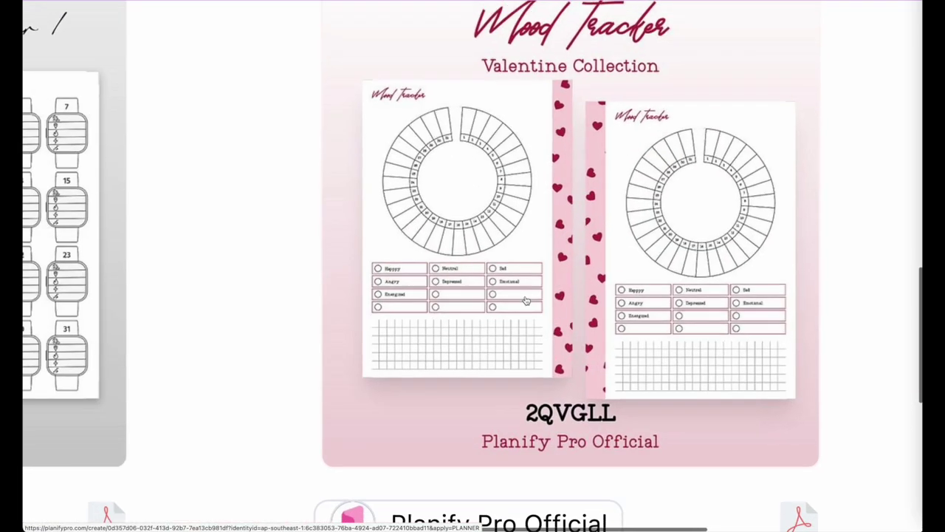
scroll(514, 367, down, 1)
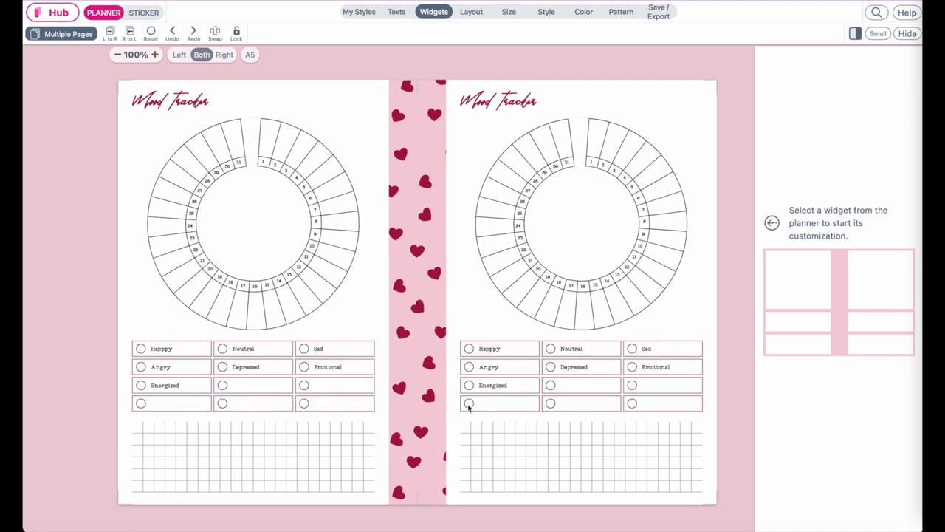
- Open the Save/Export menu to view the PDF export options
click(659, 15)
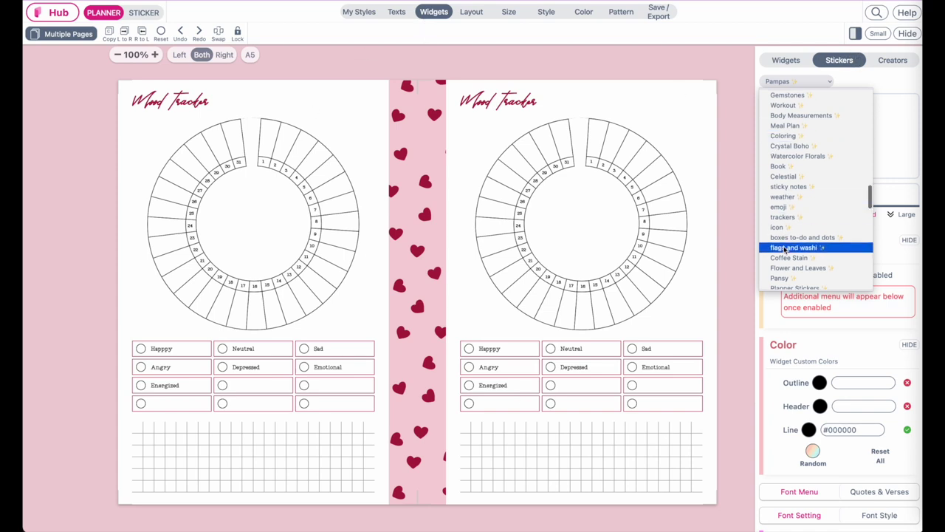
- Show the trackers sticker category at Large size and browse past the 31-day, bar, body-outline and headache designs
click(783, 217)
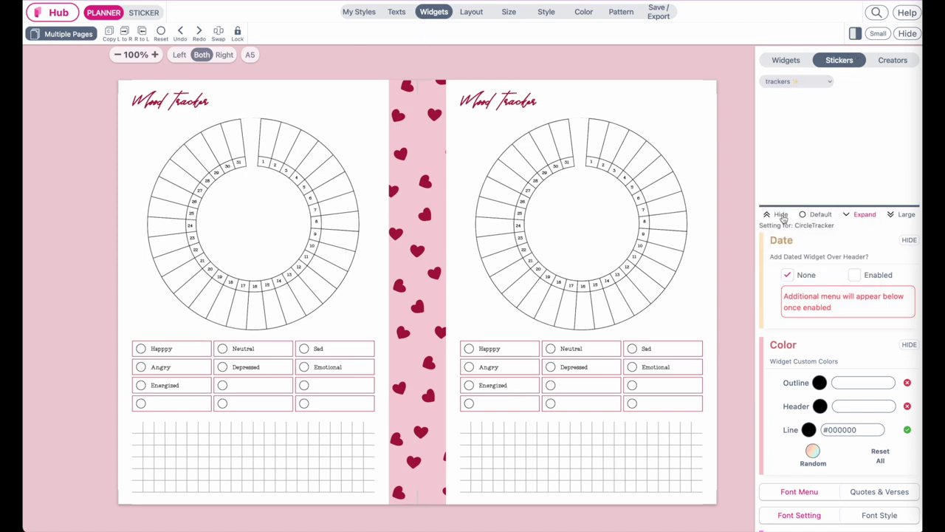
click(902, 214)
scroll(844, 278, down, 5)
scroll(844, 279, down, 5)
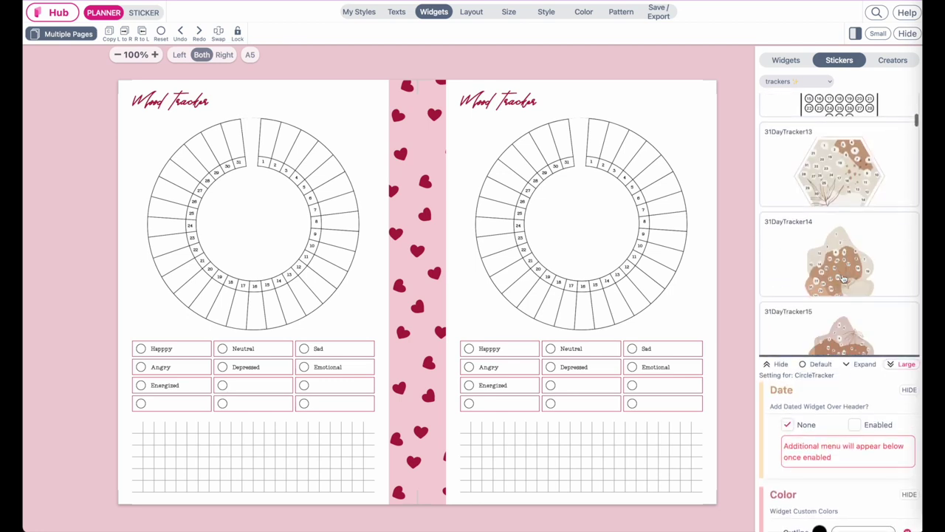
scroll(844, 278, down, 5)
scroll(844, 279, down, 5)
scroll(844, 278, down, 3)
scroll(844, 279, down, 3)
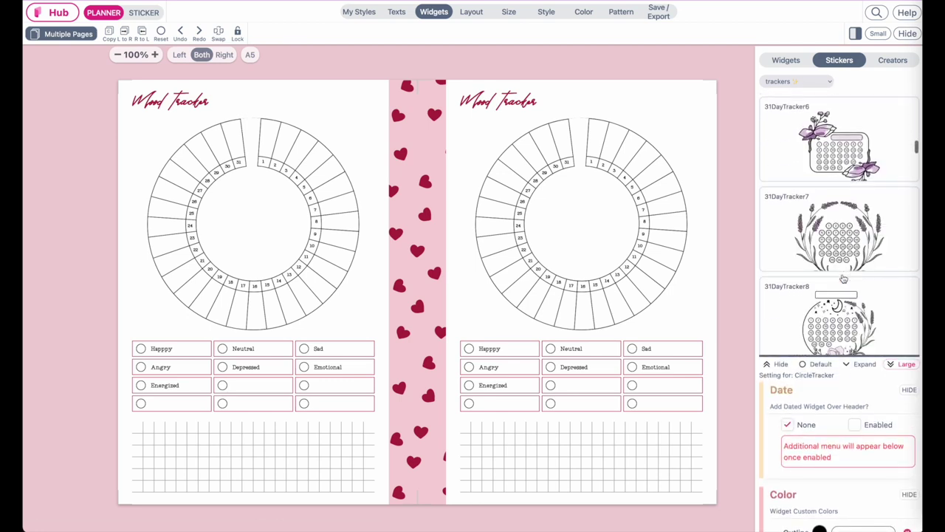
scroll(844, 279, down, 2)
scroll(844, 278, down, 3)
scroll(844, 278, down, 1)
scroll(843, 278, down, 3)
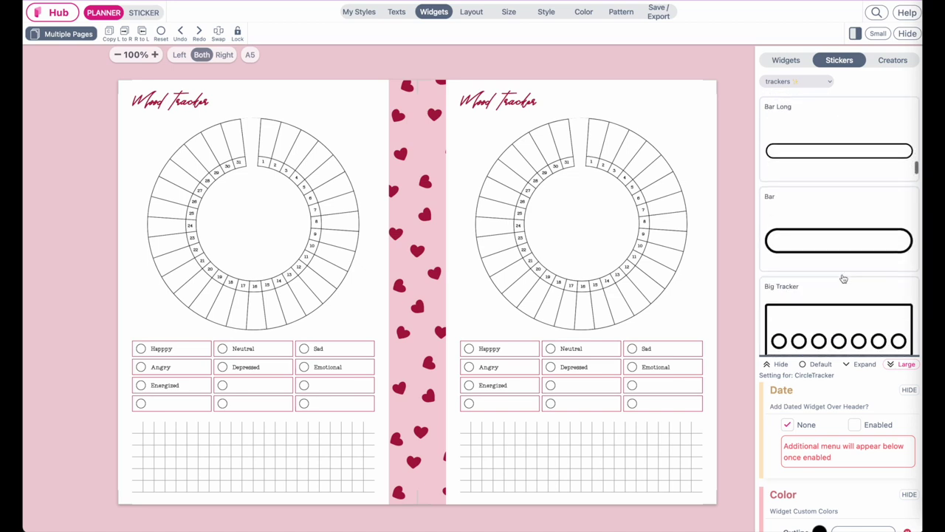
scroll(843, 278, down, 2)
scroll(844, 279, down, 3)
scroll(843, 278, down, 5)
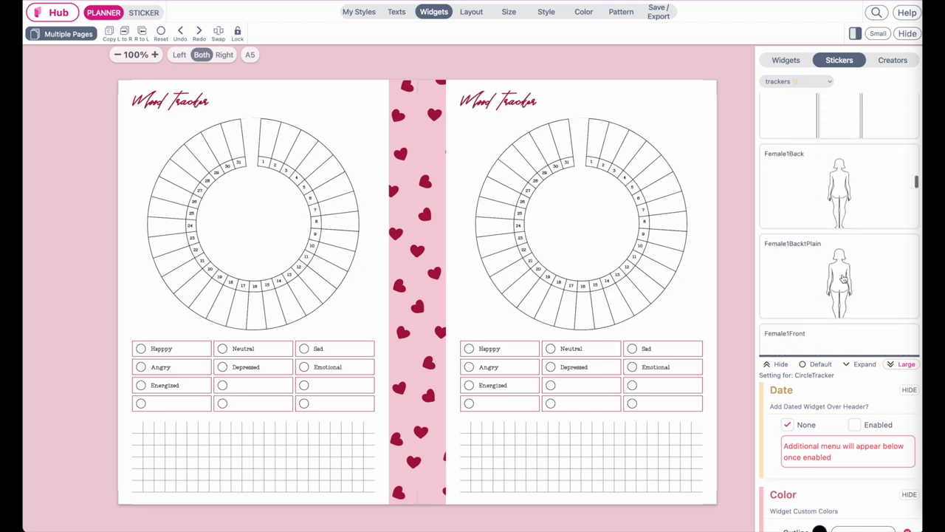
scroll(843, 278, down, 3)
scroll(843, 278, down, 2)
scroll(844, 279, down, 1)
scroll(843, 279, down, 3)
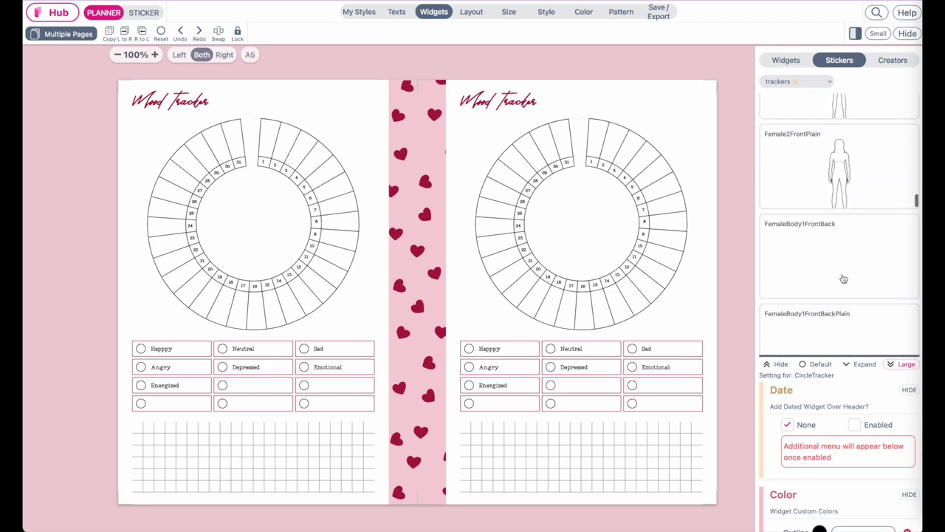
scroll(844, 279, down, 3)
scroll(843, 279, down, 3)
scroll(843, 279, down, 2)
scroll(843, 279, down, 3)
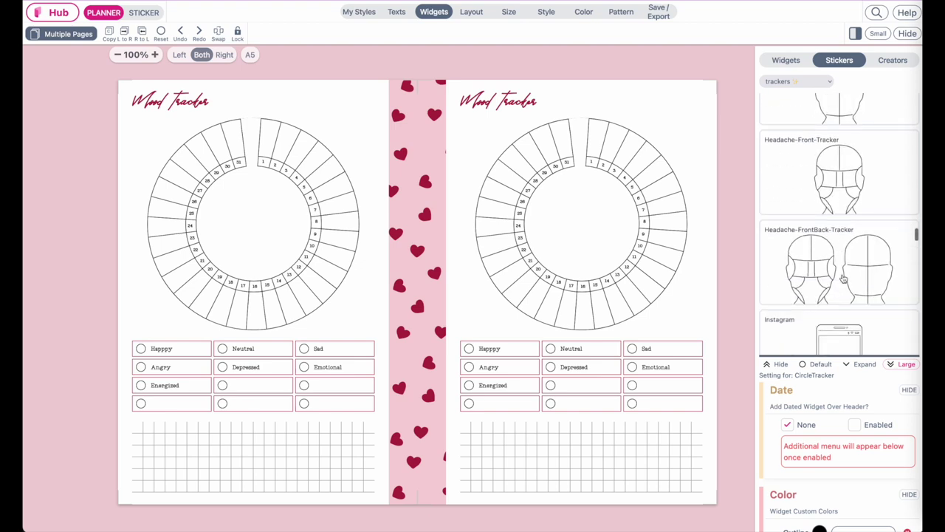